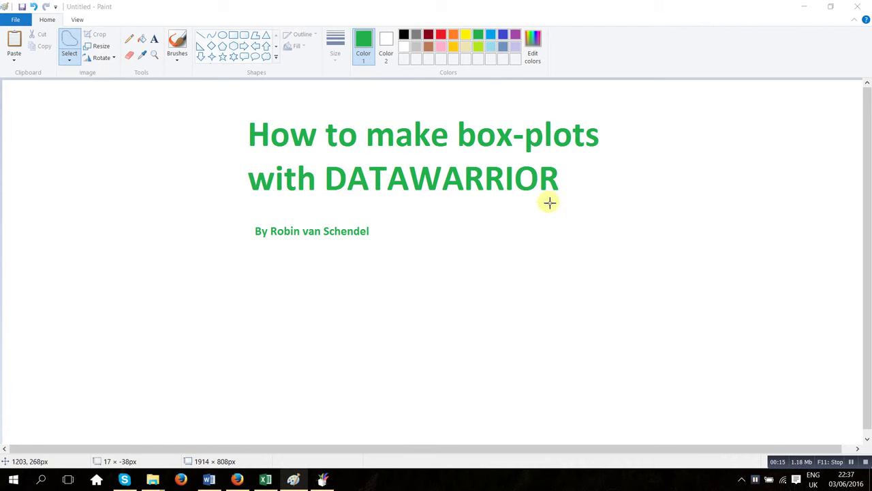
pyautogui.moveTo(455, 144)
pyautogui.mouseDown()
pyautogui.moveTo(599, 139)
pyautogui.moveTo(497, 98)
pyautogui.moveTo(436, 126)
pyautogui.mouseUp()
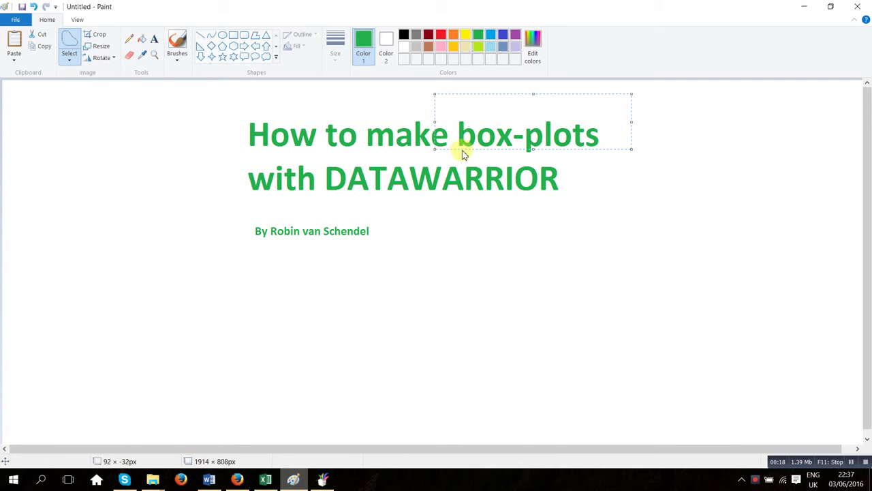
pyautogui.click(412, 173)
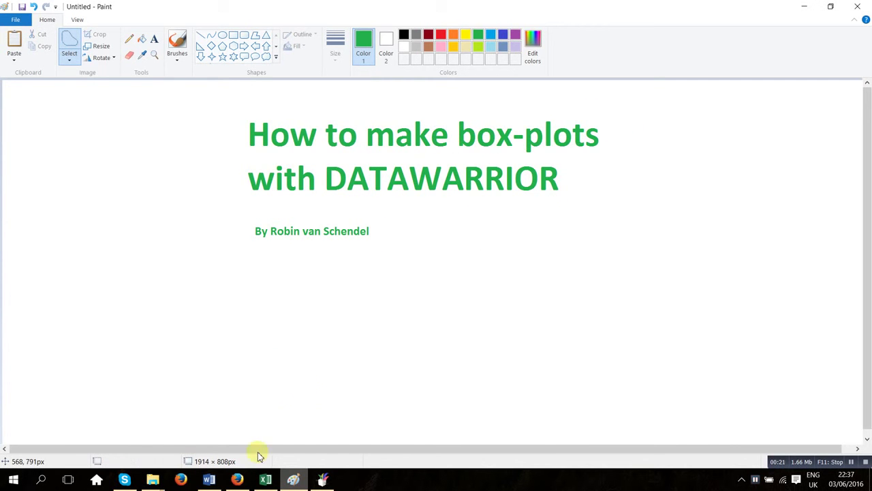
# Look over the "thinking inside the box-plot" video page in Firefox and return to Paint.
pyautogui.click(240, 479)
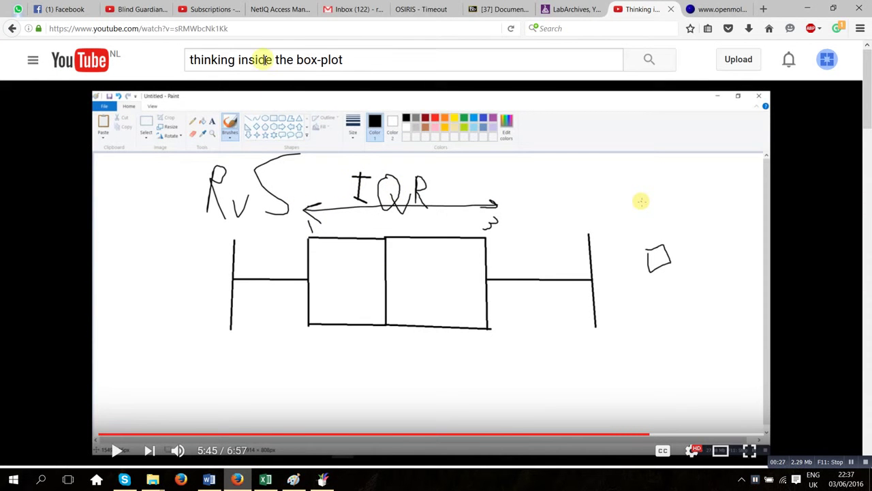
pyautogui.scroll(-2, 360, 141)
pyautogui.scroll(-1, 358, 138)
pyautogui.scroll(3, 356, 136)
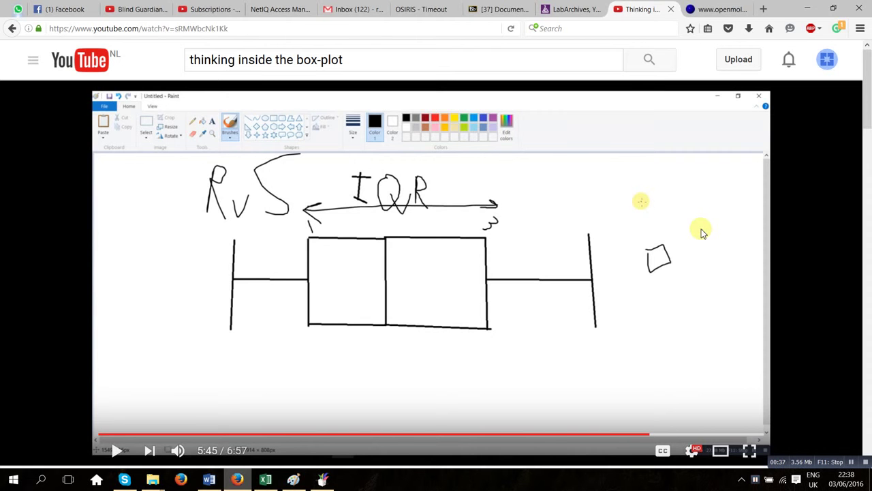
pyautogui.click(296, 479)
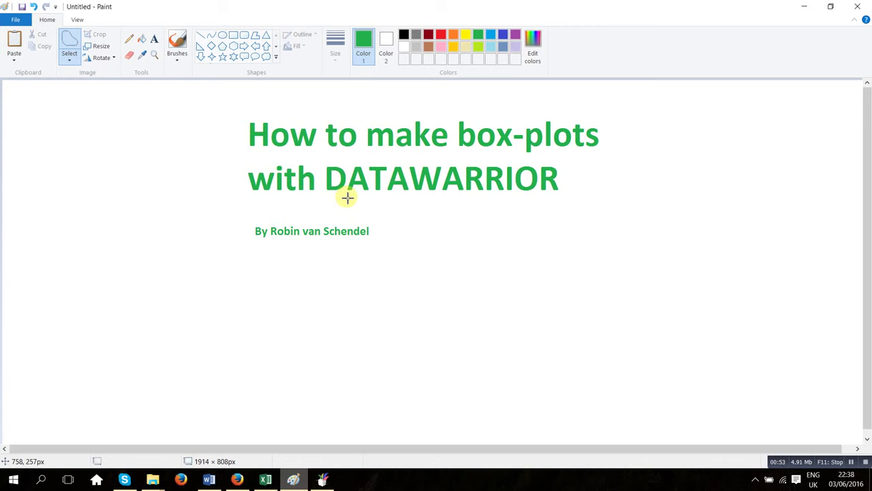
# Show the openmolecules.org DataWarrior download page in Firefox and review its Java requirements and the Linux, MacOS-X and Windows installers.
pyautogui.click(240, 480)
pyautogui.click(717, 8)
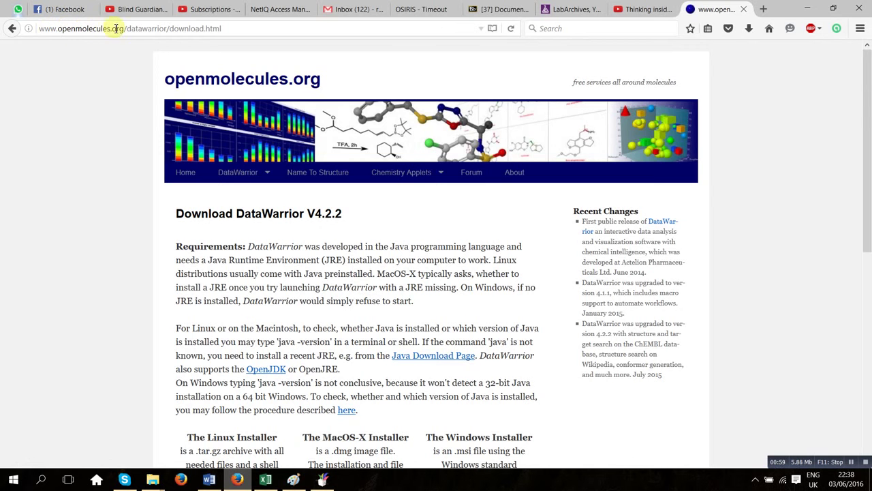
pyautogui.scroll(-1, 332, 268)
pyautogui.scroll(-6, 332, 268)
pyautogui.scroll(-2, 522, 200)
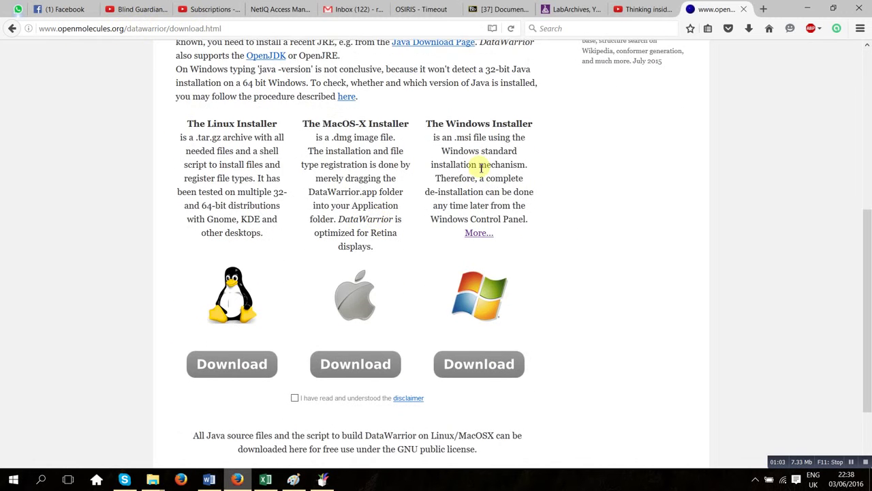
pyautogui.scroll(5, 481, 167)
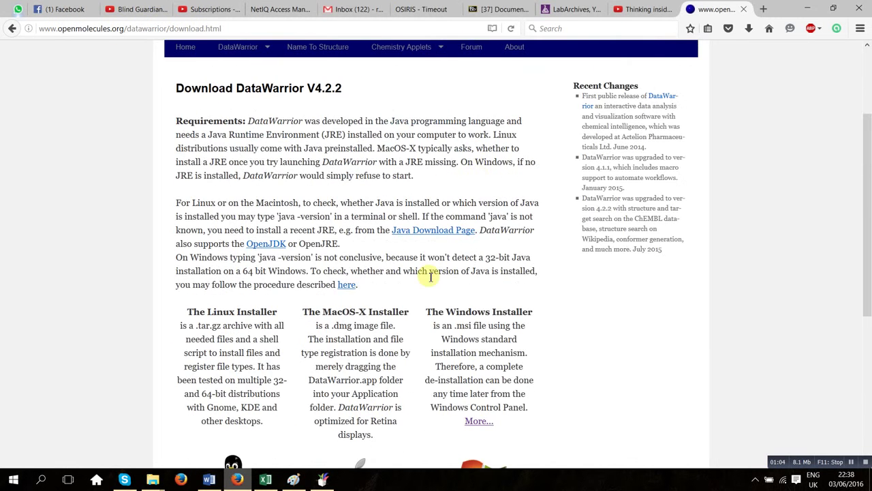
# Switch to Paint, paste the copied strawberry drawing and position its two strawberries on either side of the title.
pyautogui.click(293, 479)
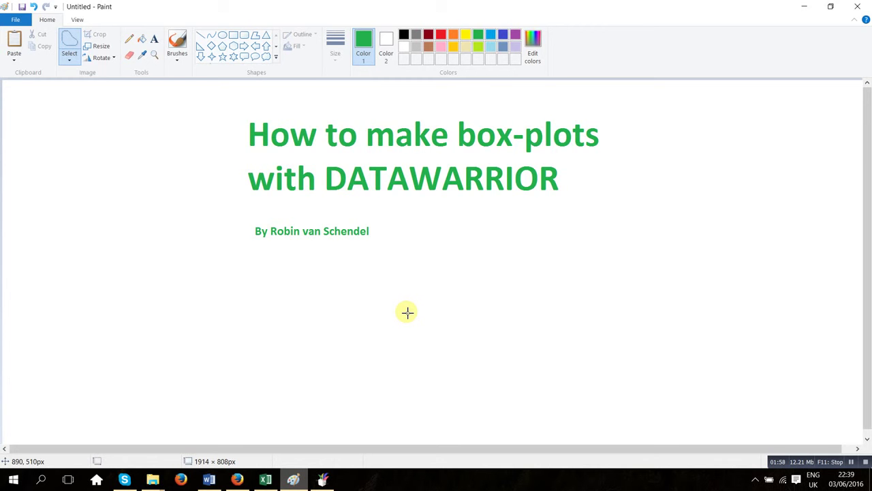
pyautogui.hotkey('ctrl', 'v')
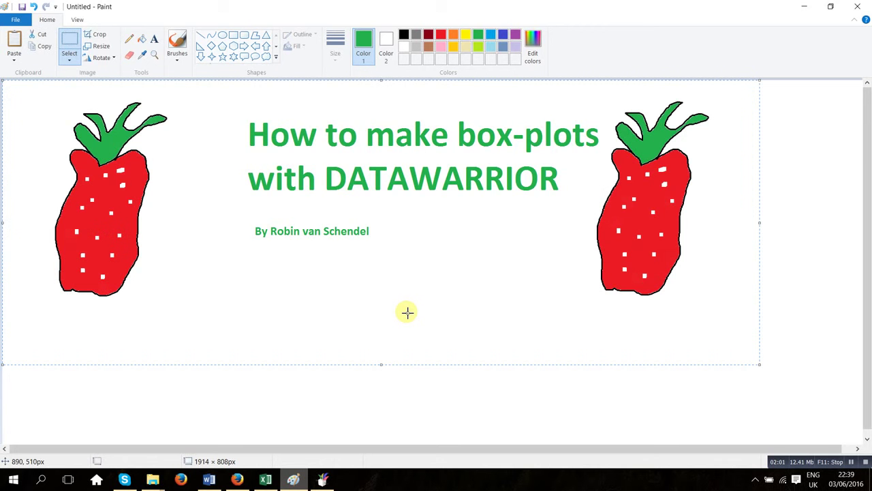
pyautogui.moveTo(117, 214); pyautogui.dragTo(159, 204)
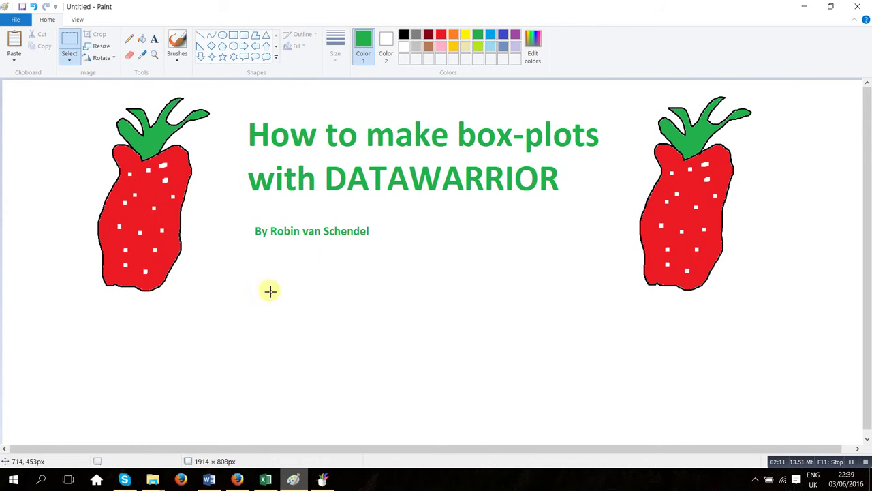
# Switch to Excel and examine the Strawberries and Size columns of the data table.
pyautogui.click(266, 480)
pyautogui.hotkey('ctrl', 'a')
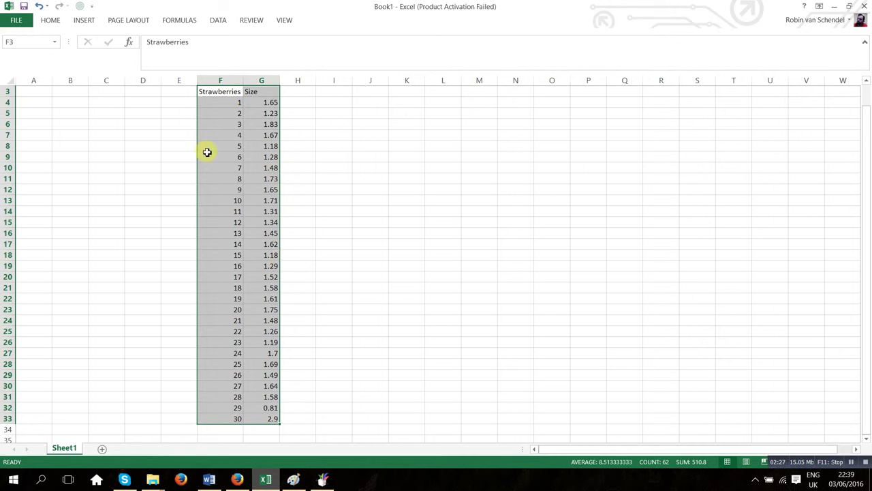
pyautogui.moveTo(231, 104); pyautogui.dragTo(206, 419)
pyautogui.moveTo(273, 103); pyautogui.dragTo(266, 418)
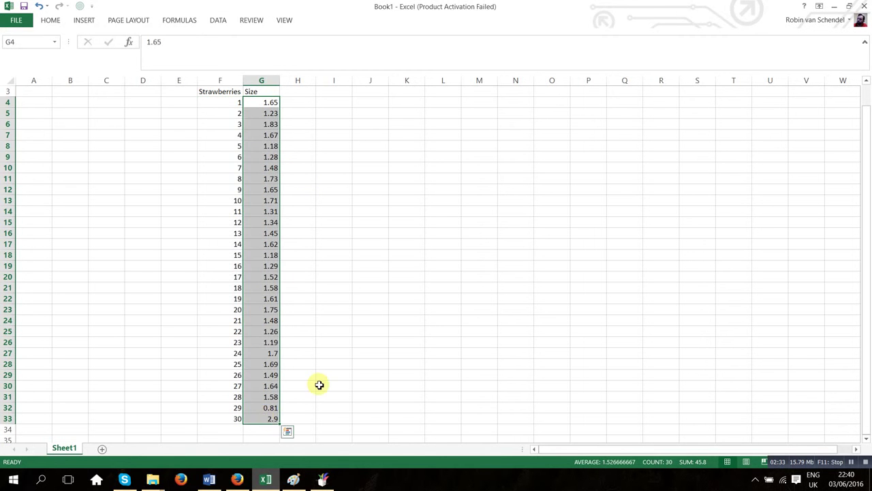
pyautogui.click(324, 375)
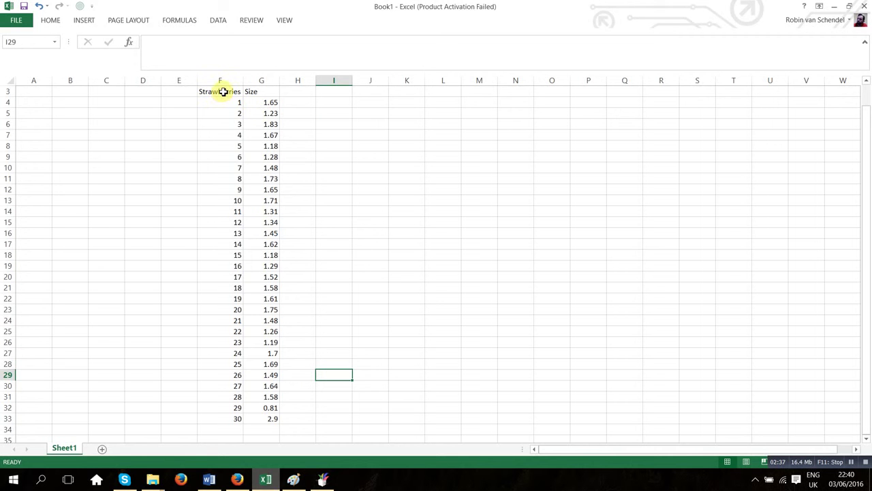
# Copy the Strawberries and Size data in F3:G33, headers included, and paste it into DataWarrior.
pyautogui.moveTo(223, 92); pyautogui.dragTo(270, 417)
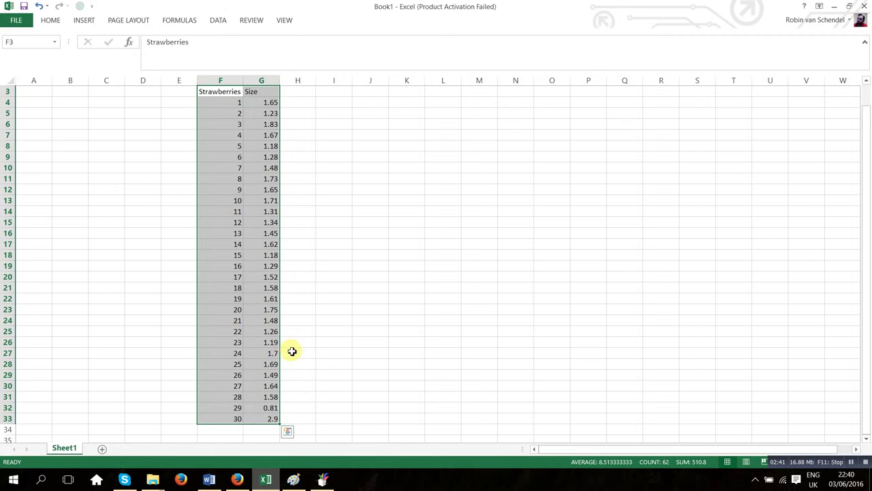
pyautogui.hotkey('ctrl', 'c')
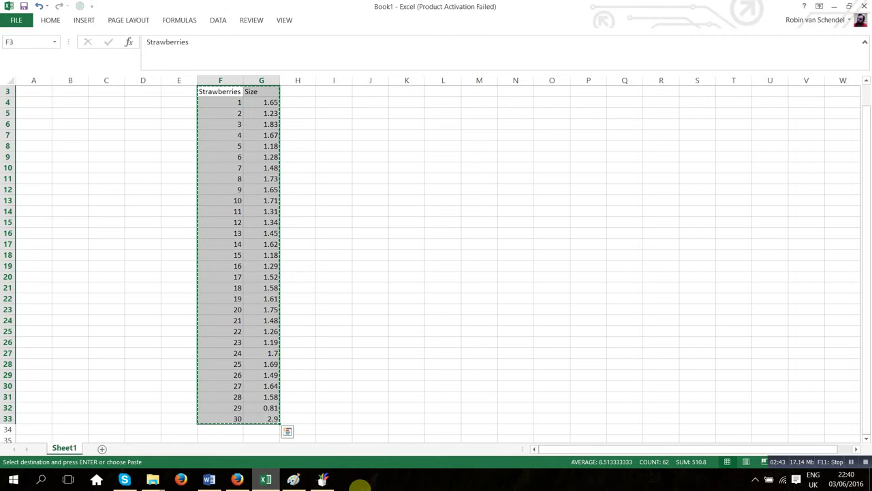
pyautogui.click(323, 478)
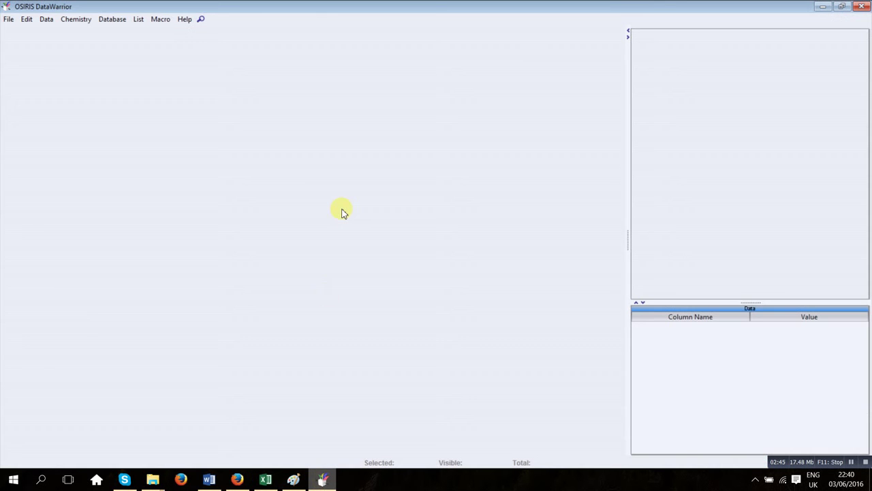
pyautogui.hotkey('ctrl', 'v')
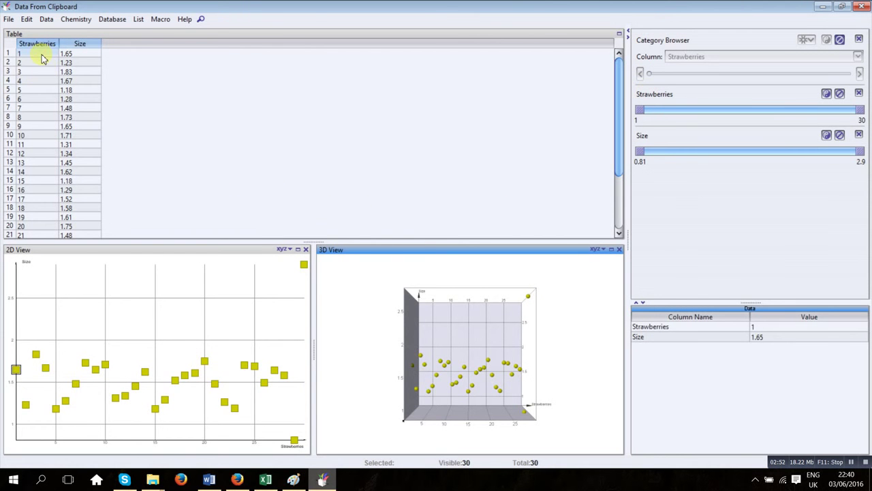
# Look through the imported table rows and the range filters for Strawberries and Size.
pyautogui.scroll(-3, 41, 56)
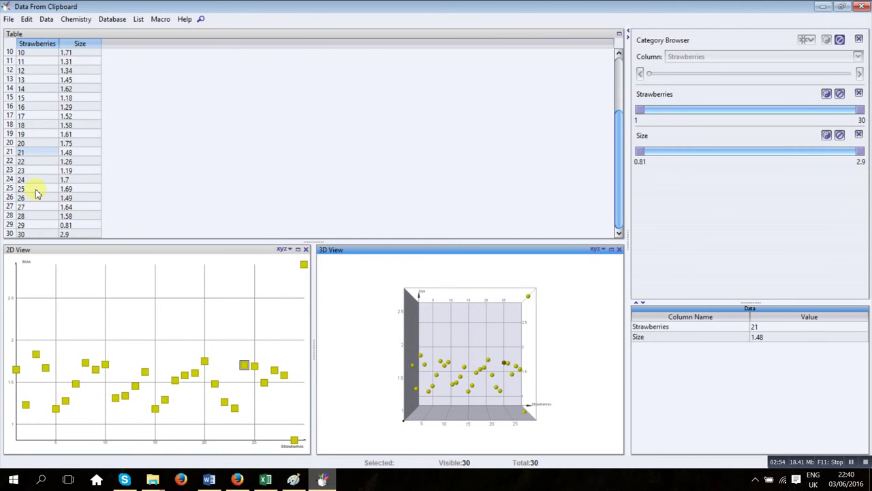
pyautogui.scroll(2, 84, 70)
pyautogui.scroll(1, 82, 82)
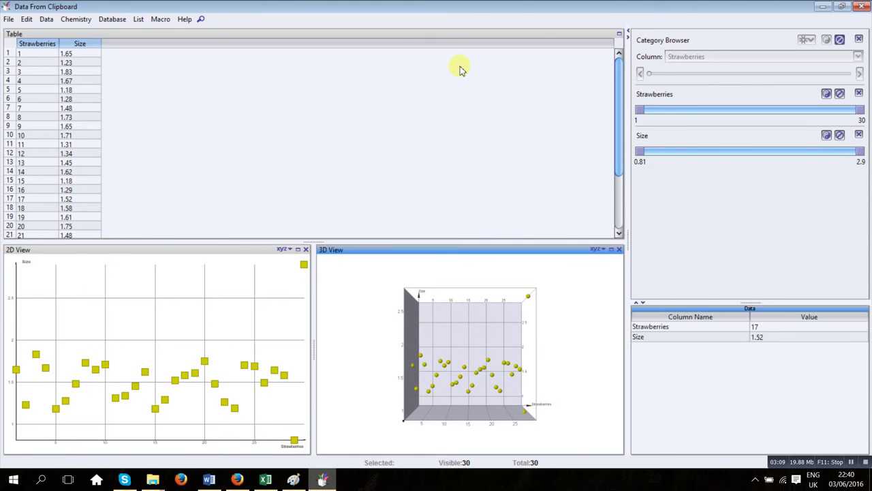
pyautogui.moveTo(863, 109)
pyautogui.mouseDown()
pyautogui.moveTo(726, 107)
pyautogui.moveTo(798, 93)
pyautogui.moveTo(857, 111)
pyautogui.moveTo(746, 113)
pyautogui.moveTo(863, 111)
pyautogui.mouseUp()
pyautogui.moveTo(862, 154)
pyautogui.mouseDown()
pyautogui.moveTo(727, 159)
pyautogui.moveTo(864, 158)
pyautogui.mouseUp()
pyautogui.moveTo(856, 112); pyautogui.dragTo(863, 108)
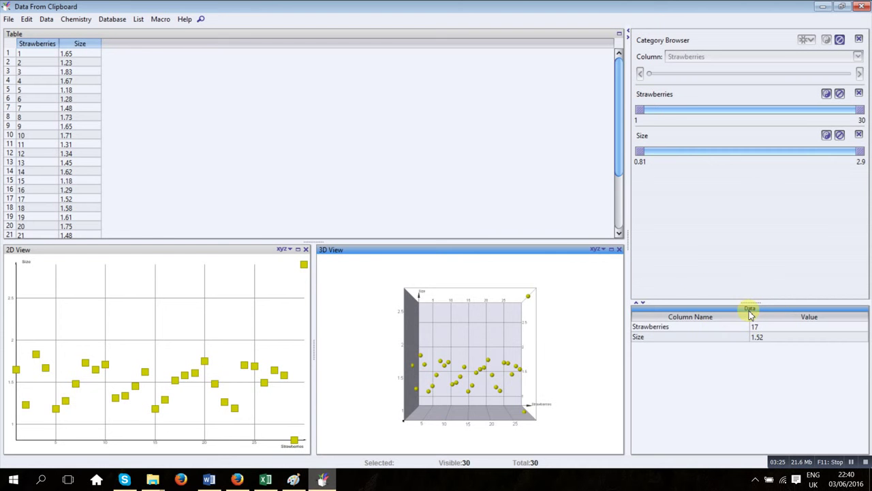
# Rotate the 3D View to look at the scatter of points from another angle.
pyautogui.click(462, 381)
pyautogui.moveTo(468, 351)
pyautogui.mouseDown()
pyautogui.moveTo(438, 360)
pyautogui.moveTo(413, 338)
pyautogui.moveTo(479, 291)
pyautogui.moveTo(487, 332)
pyautogui.moveTo(444, 389)
pyautogui.moveTo(500, 413)
pyautogui.moveTo(479, 387)
pyautogui.moveTo(510, 348)
pyautogui.moveTo(574, 351)
pyautogui.moveTo(477, 370)
pyautogui.moveTo(480, 418)
pyautogui.moveTo(497, 424)
pyautogui.mouseUp()
pyautogui.moveTo(461, 411); pyautogui.dragTo(483, 361)
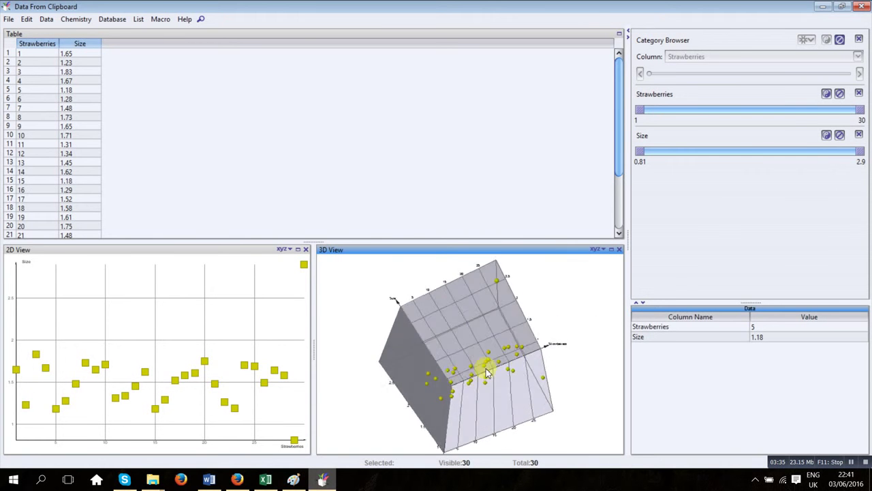
# Set the preferred chart type of the 2D View to a box plot.
pyautogui.click(88, 249)
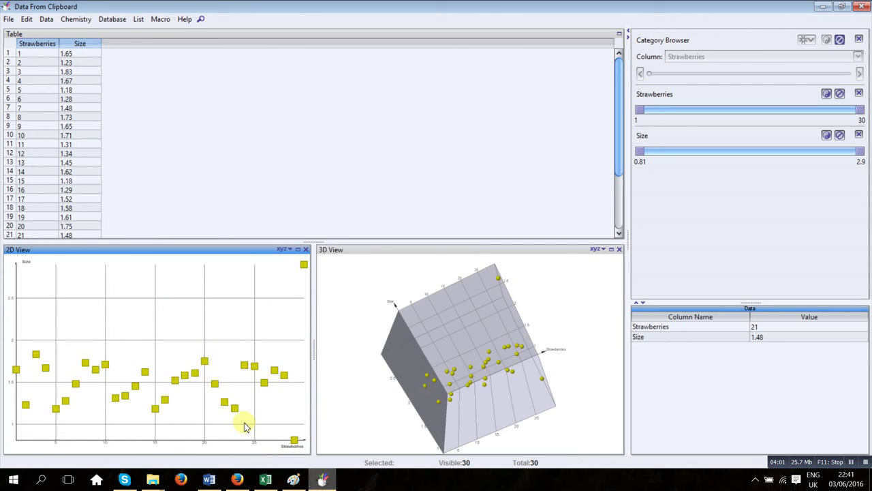
pyautogui.rightClick(148, 317)
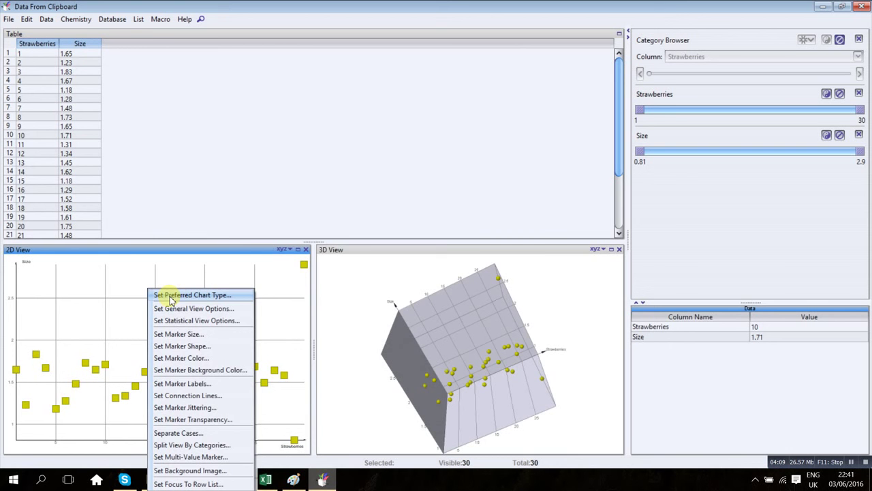
pyautogui.click(172, 296)
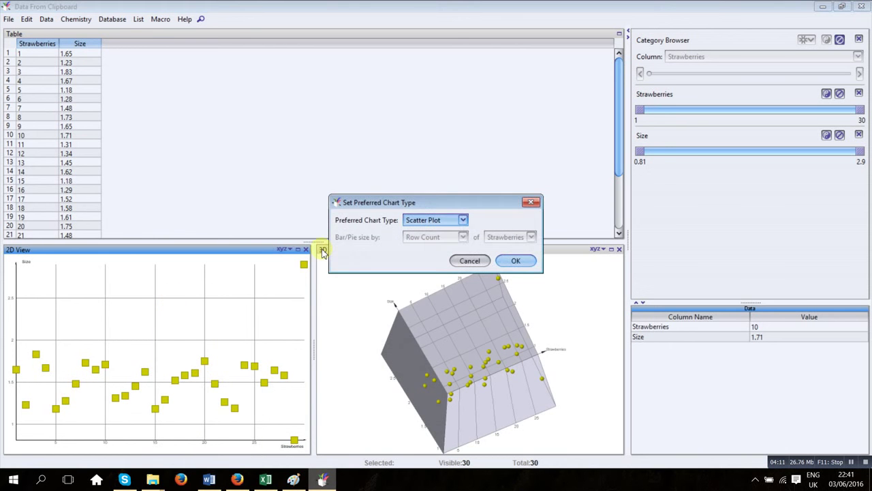
pyautogui.click(464, 220)
pyautogui.click(440, 256)
pyautogui.click(514, 266)
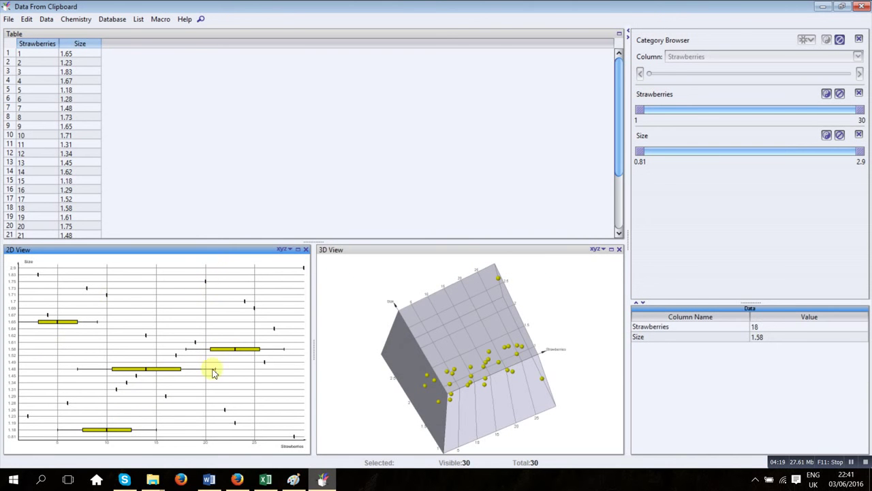
# Set the horizontal axis of the 2D View to <unassigned>, keeping Size on the vertical axis.
pyautogui.click(286, 250)
pyautogui.click(325, 261)
pyautogui.click(302, 293)
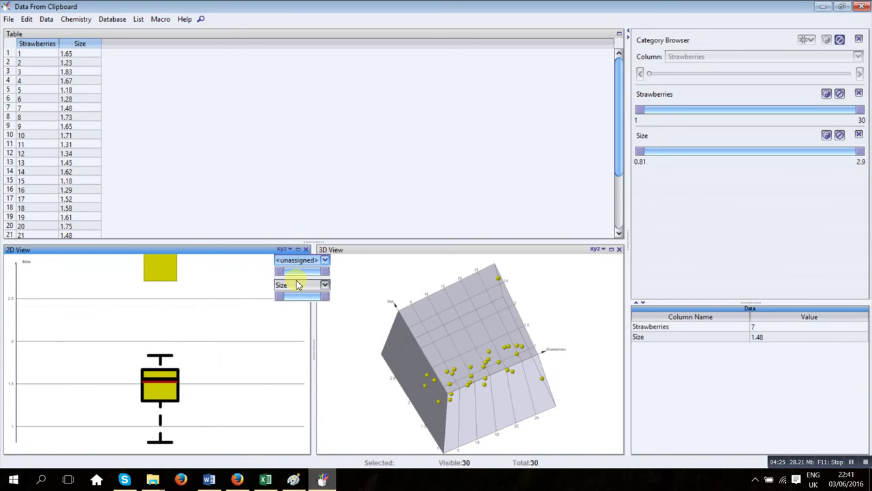
# Review which columns can be assigned to each axis of the 2D View.
pyautogui.click(286, 250)
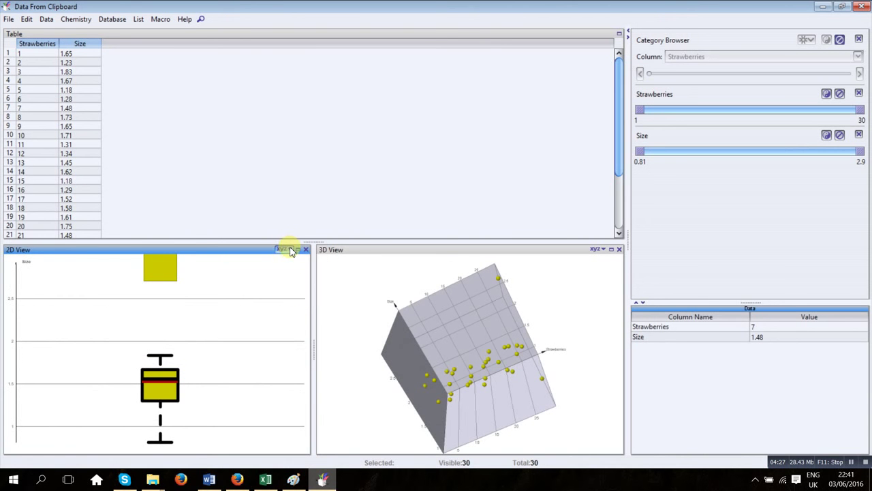
pyautogui.click(291, 251)
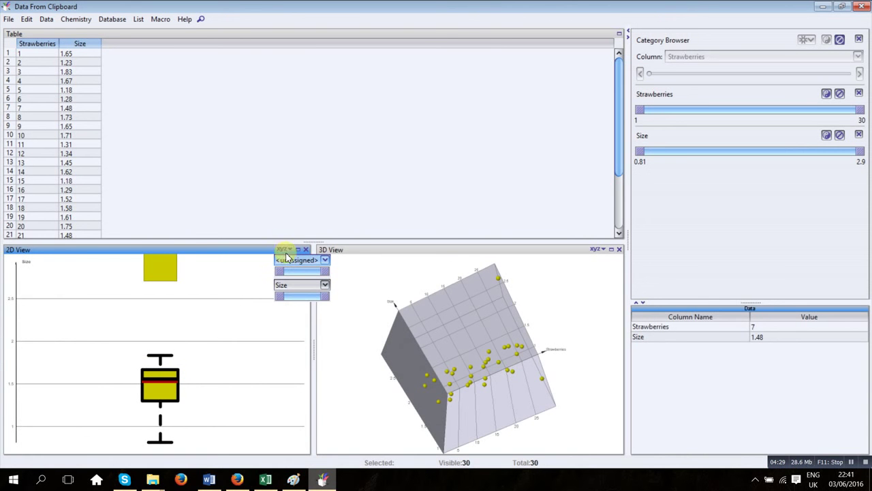
pyautogui.click(327, 261)
pyautogui.click(325, 260)
pyautogui.click(325, 285)
pyautogui.click(325, 285)
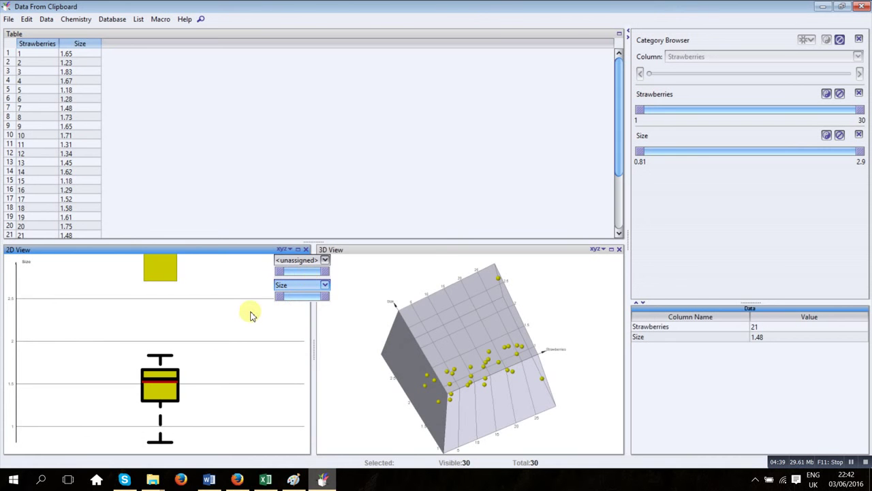
pyautogui.click(325, 259)
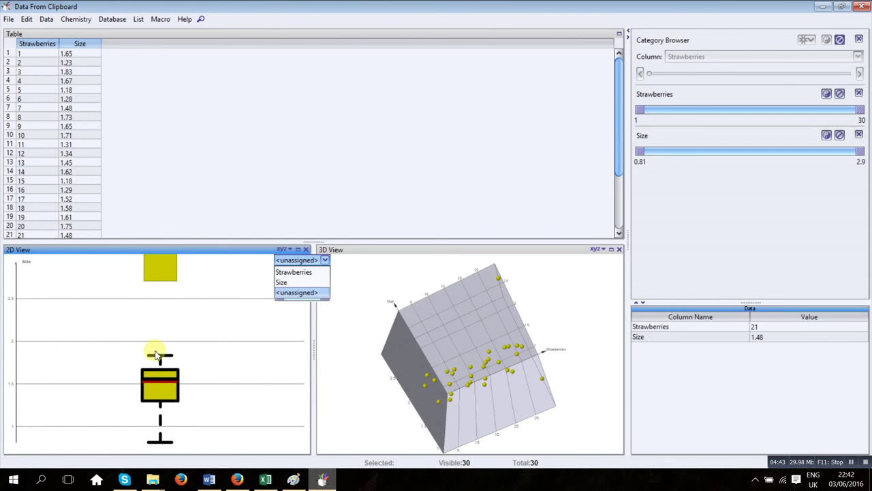
pyautogui.click(208, 332)
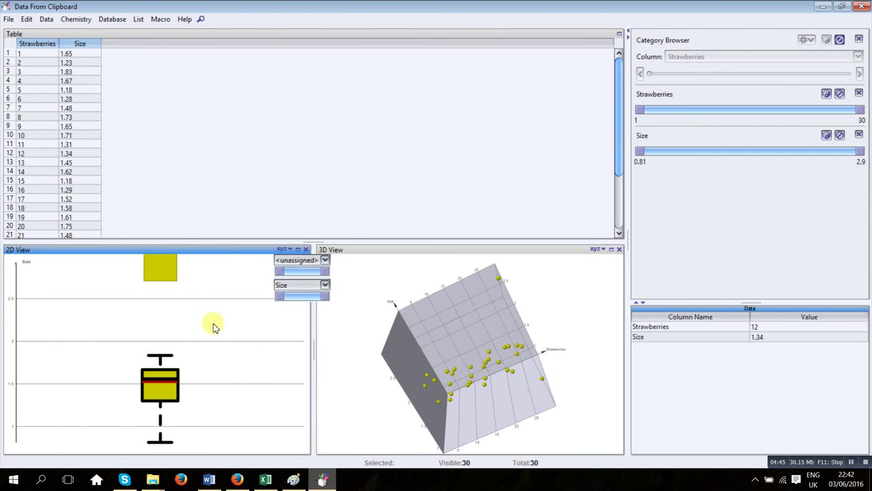
pyautogui.click(285, 251)
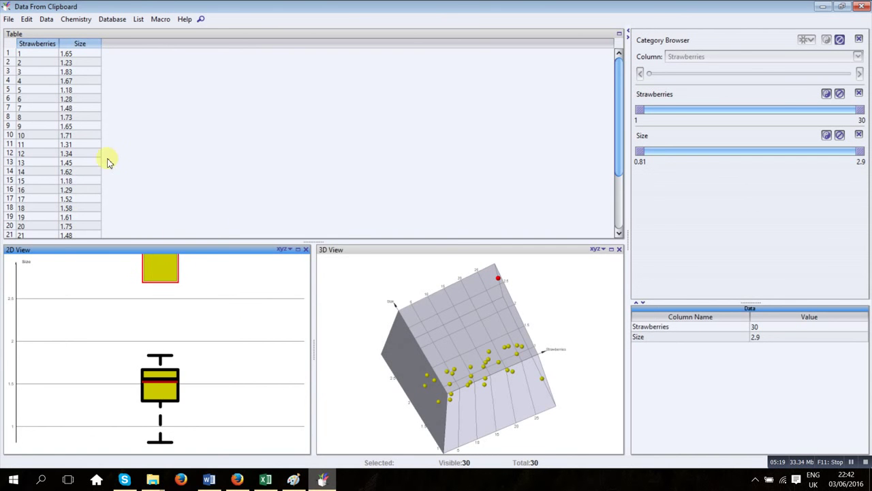
# Reduce the marker size in the 2D View to roughly a third of the small-to-large range and clear the outlier's highlight.
pyautogui.scroll(-3, 110, 154)
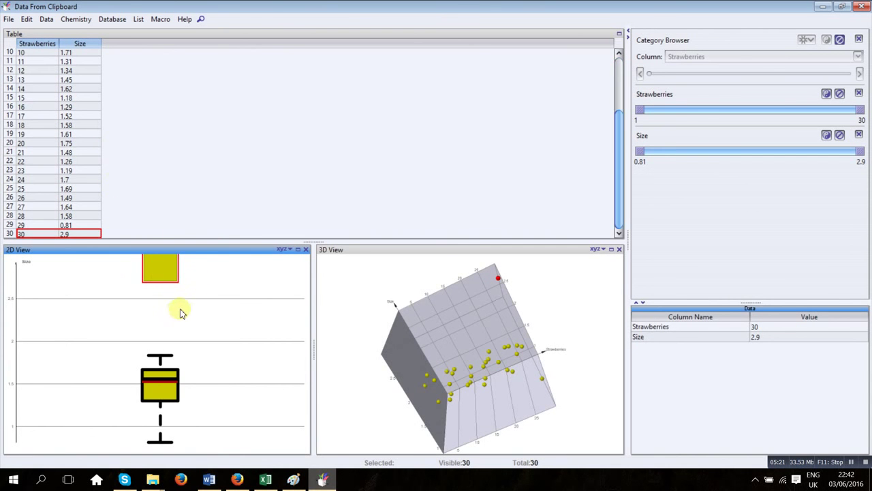
pyautogui.rightClick(207, 310)
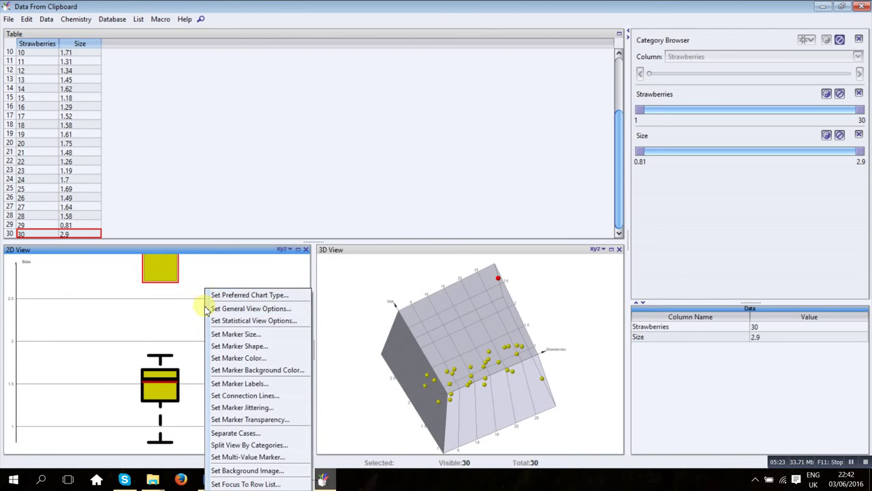
pyautogui.click(235, 334)
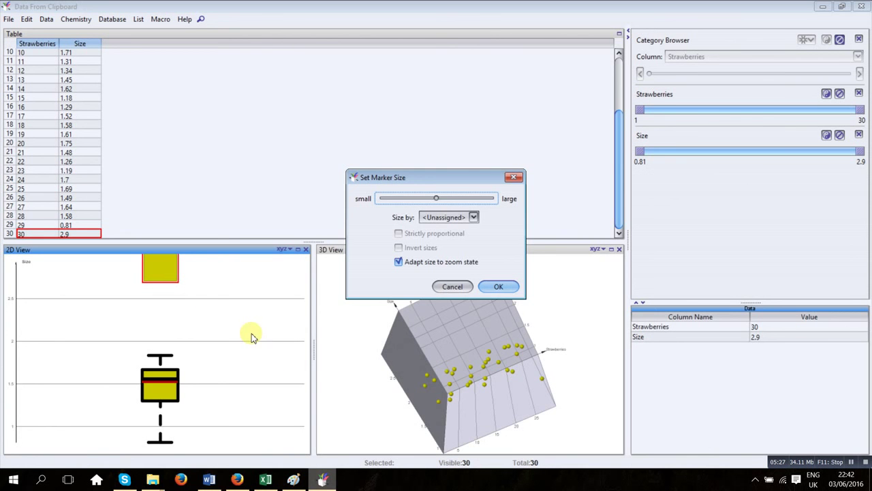
pyautogui.moveTo(434, 205)
pyautogui.mouseDown()
pyautogui.moveTo(492, 202)
pyautogui.moveTo(377, 205)
pyautogui.moveTo(417, 202)
pyautogui.mouseUp()
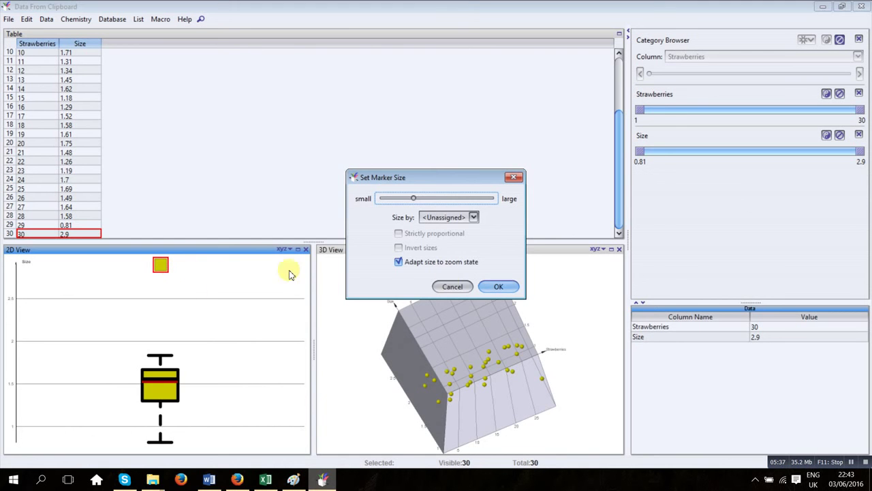
pyautogui.click(498, 286)
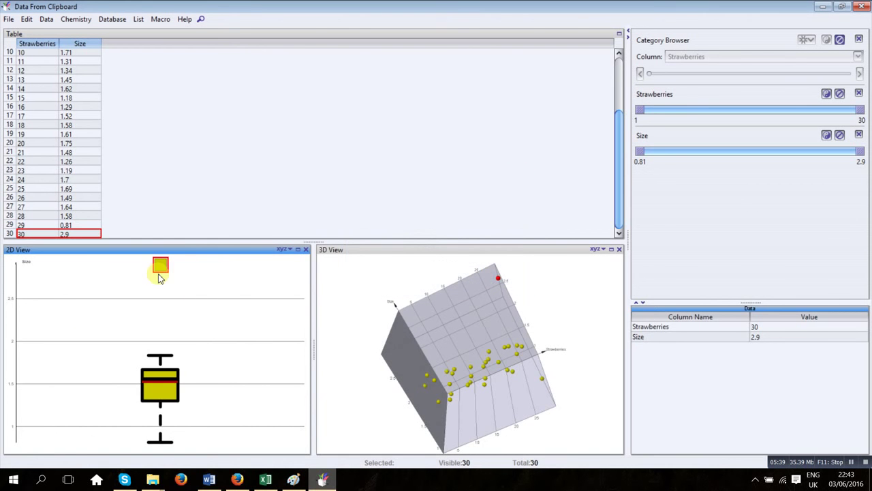
pyautogui.click(190, 283)
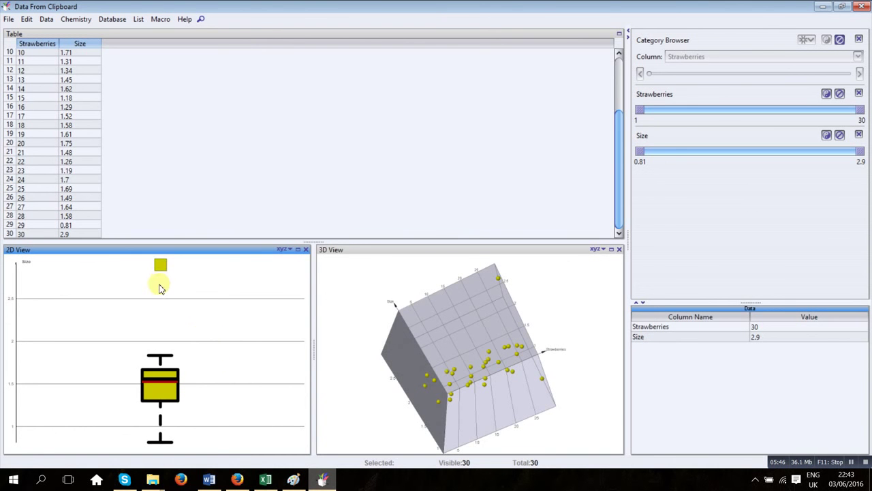
# Create an empty row list from the selected rows and name it "Outliers =]".
pyautogui.moveTo(163, 272)
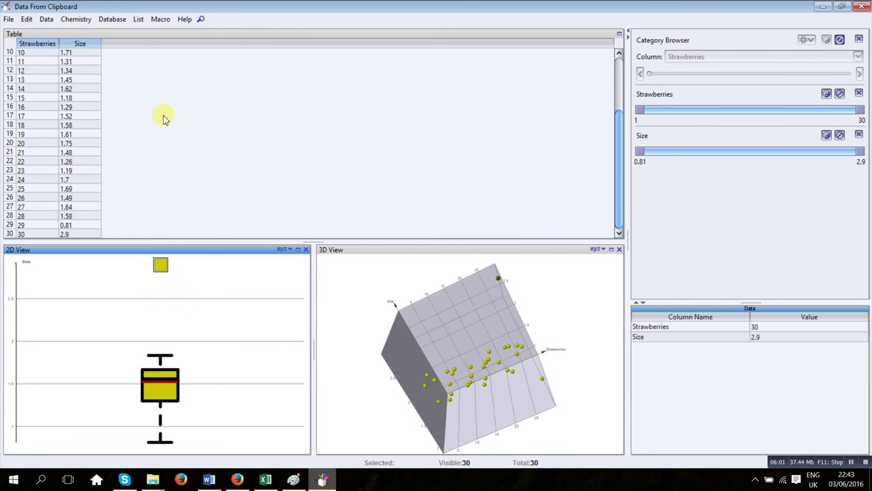
pyautogui.click(139, 20)
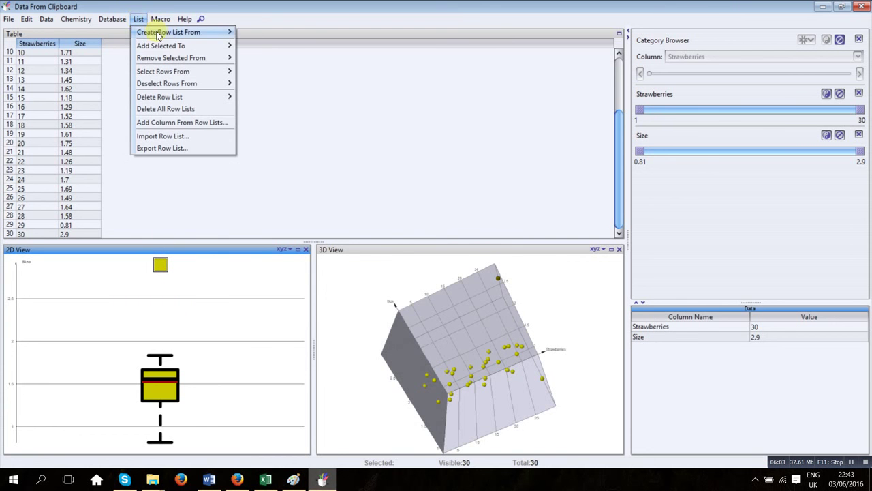
pyautogui.moveTo(163, 33)
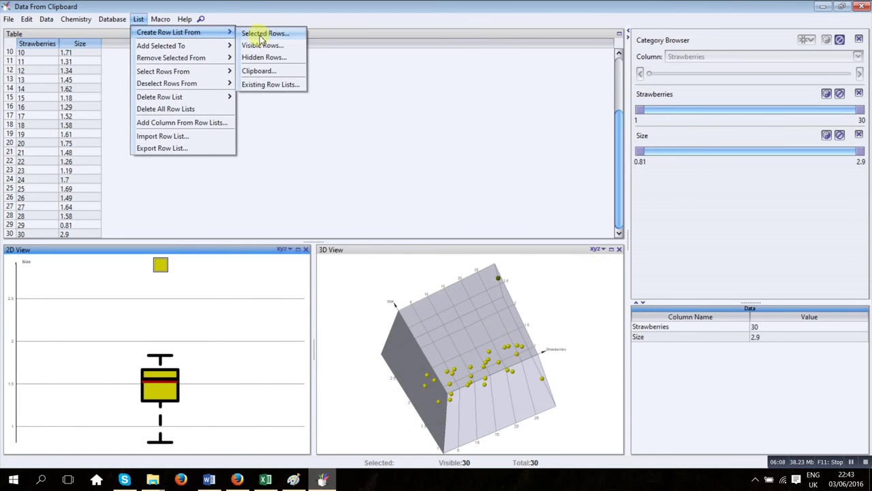
pyautogui.click(266, 33)
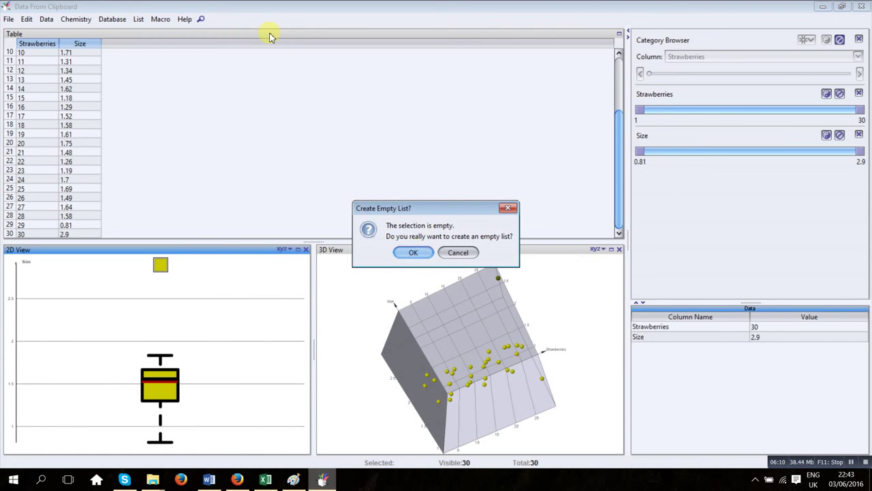
pyautogui.click(412, 253)
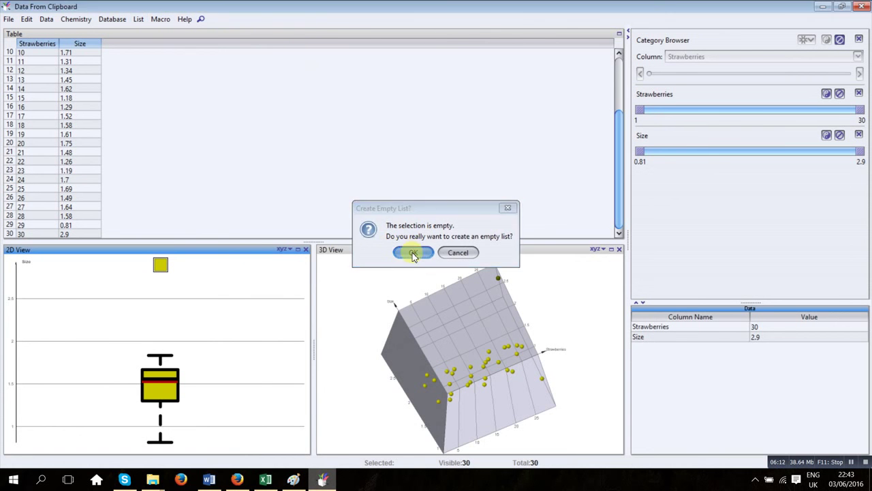
pyautogui.moveTo(468, 208); pyautogui.dragTo(430, 200)
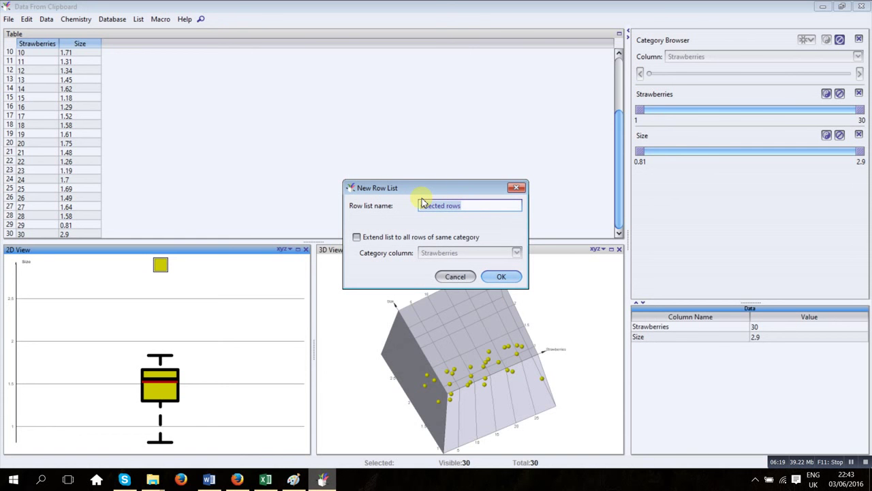
pyautogui.press('BackSpace')
pyautogui.write('outliers = 1')
pyautogui.click(502, 279)
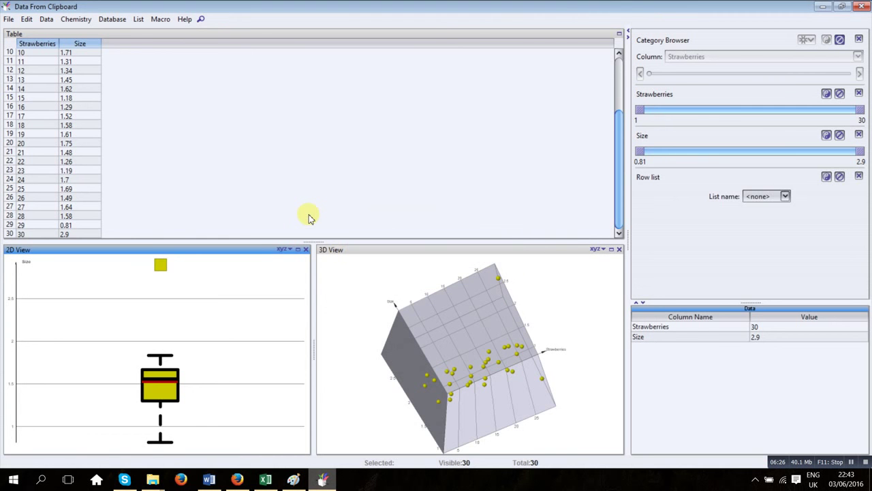
# Add the outlier marker above the box in the 2D View (strawberry 30) to the "Outliers =]" row list.
pyautogui.click(163, 265)
pyautogui.rightClick(162, 267)
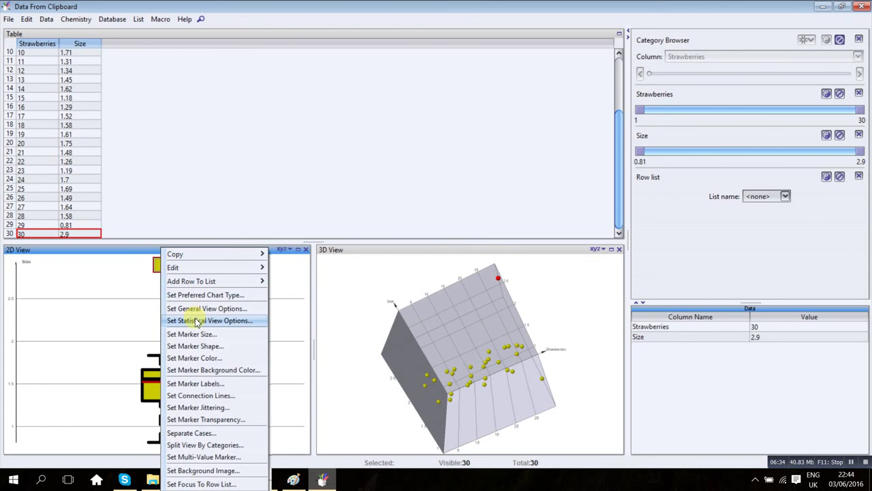
pyautogui.moveTo(214, 281)
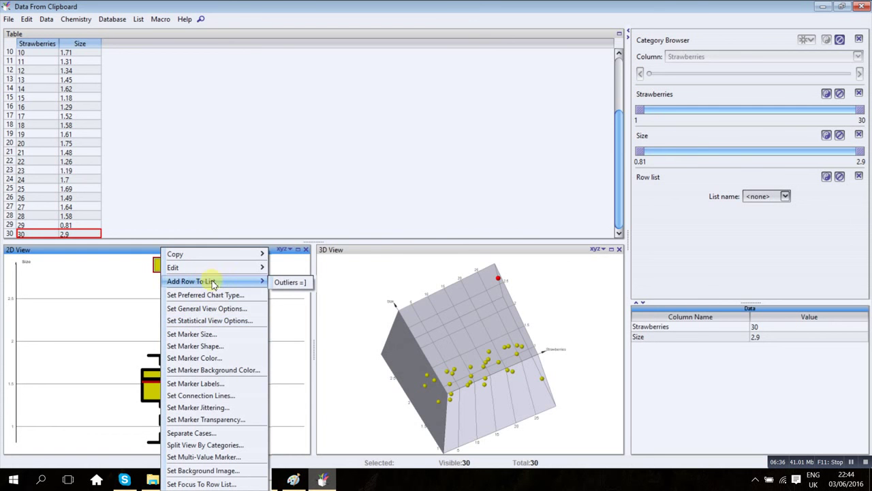
pyautogui.click(280, 285)
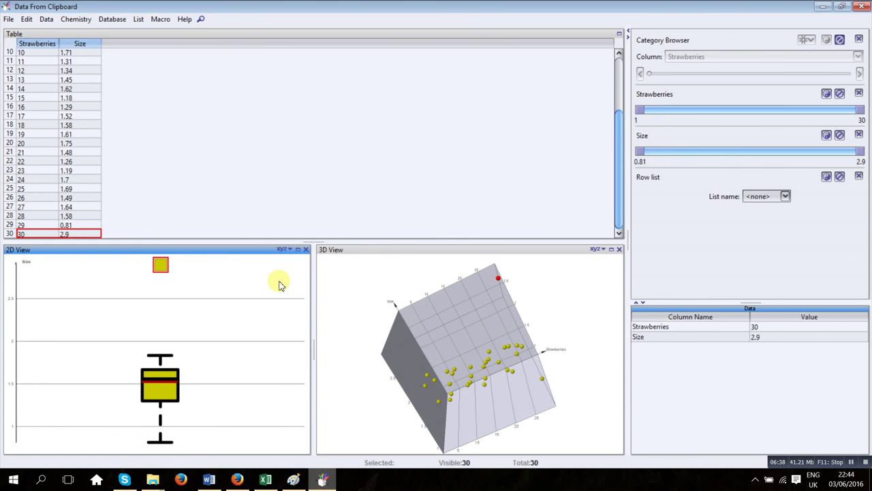
pyautogui.click(180, 302)
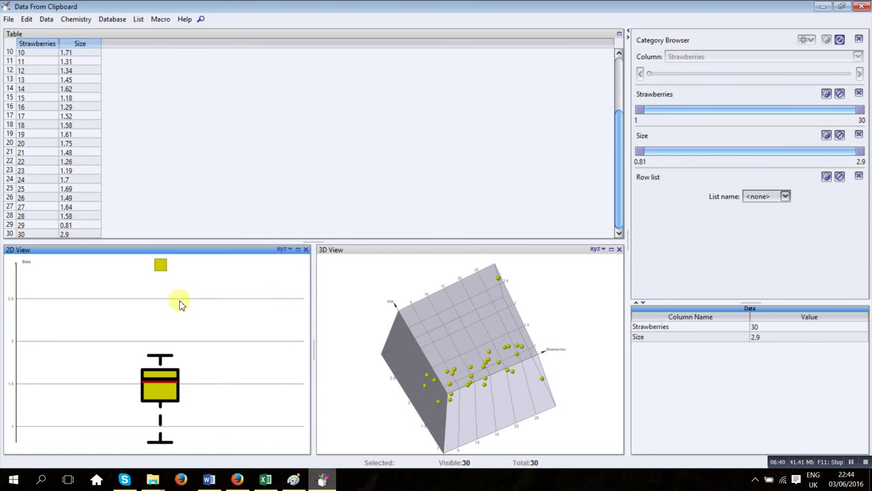
# Filter the rows by the "Outliers =]" row list and invert that filter to exclude the outlier from the box plot.
pyautogui.click(786, 197)
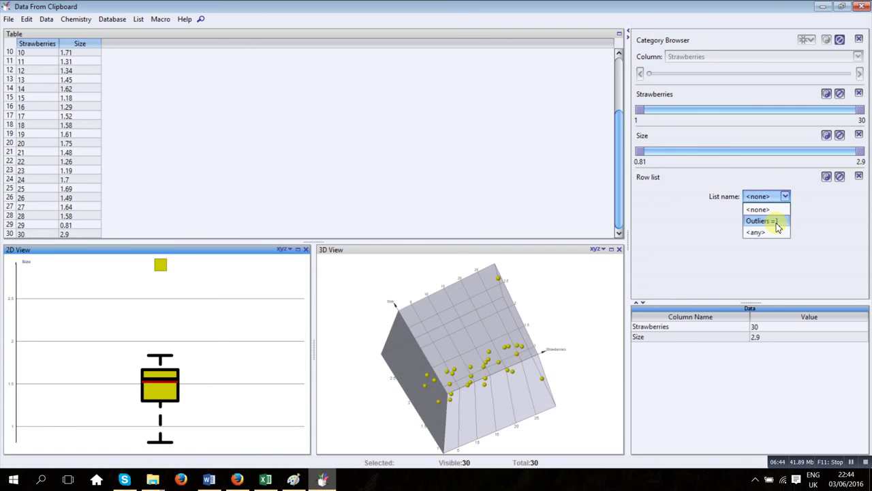
pyautogui.click(762, 221)
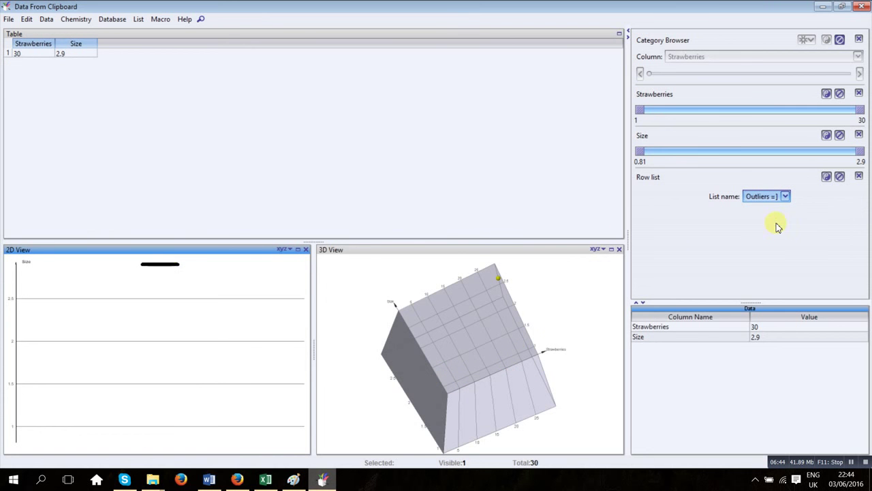
pyautogui.click(171, 272)
pyautogui.click(181, 308)
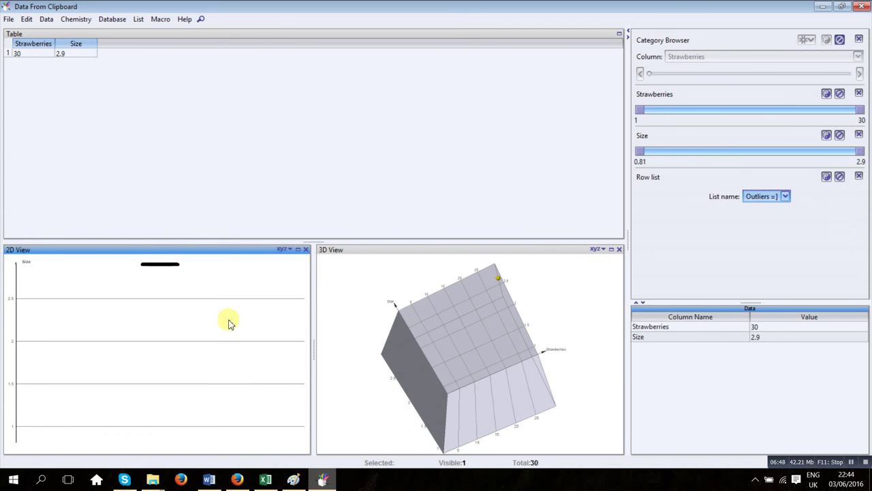
pyautogui.click(828, 177)
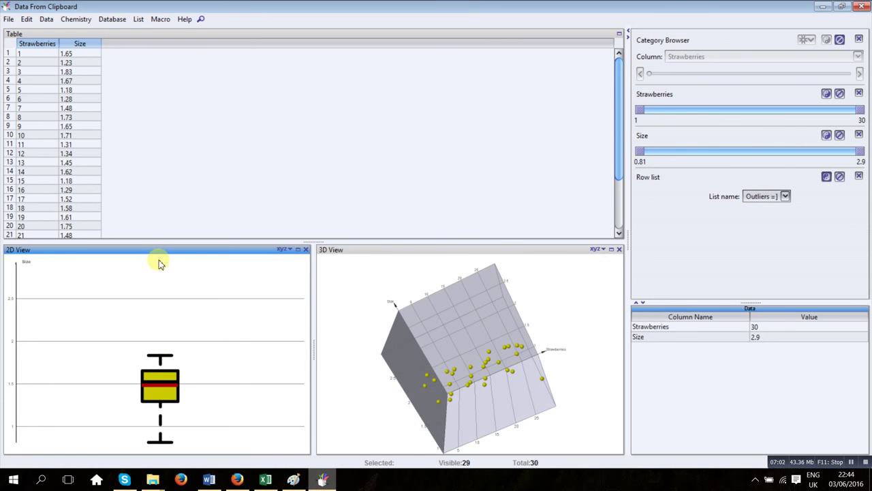
pyautogui.moveTo(158, 264)
pyautogui.mouseDown()
pyautogui.moveTo(171, 259)
pyautogui.moveTo(195, 325)
pyautogui.moveTo(162, 347)
pyautogui.moveTo(123, 341)
pyautogui.moveTo(136, 273)
pyautogui.moveTo(167, 253)
pyautogui.moveTo(172, 263)
pyautogui.mouseUp()
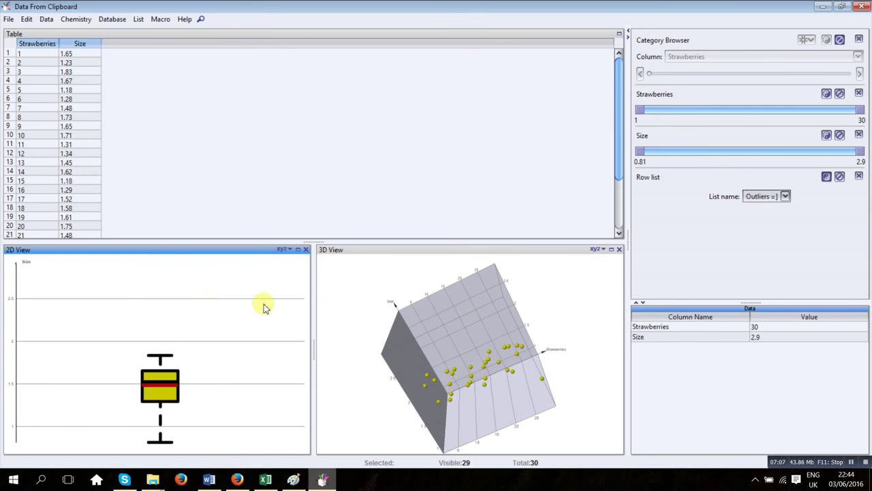
# Lower the upper limit of the 2D View's Size axis to just above the box plot's upper whisker, without cutting off any data.
pyautogui.click(284, 250)
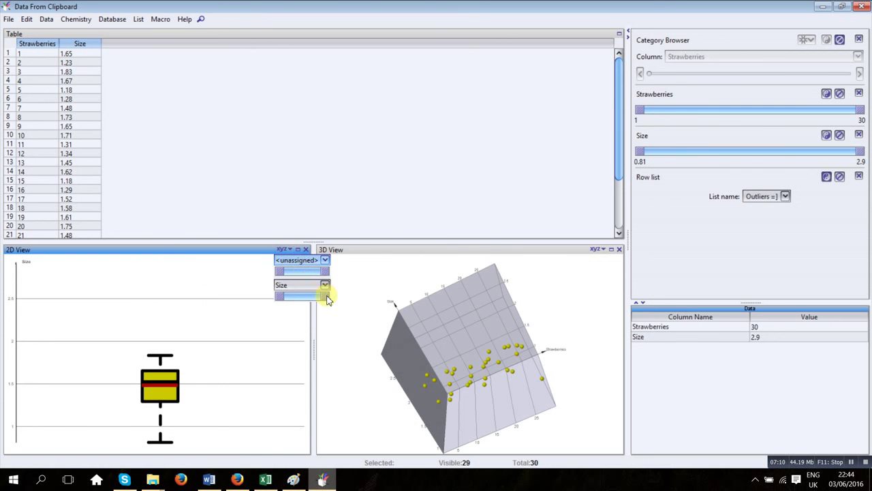
pyautogui.moveTo(326, 298); pyautogui.dragTo(317, 298)
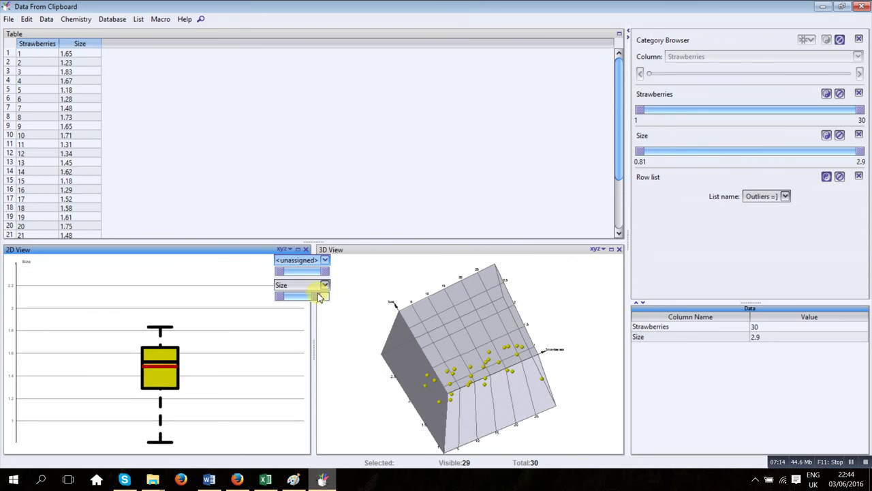
pyautogui.scroll(-3, 194, 150)
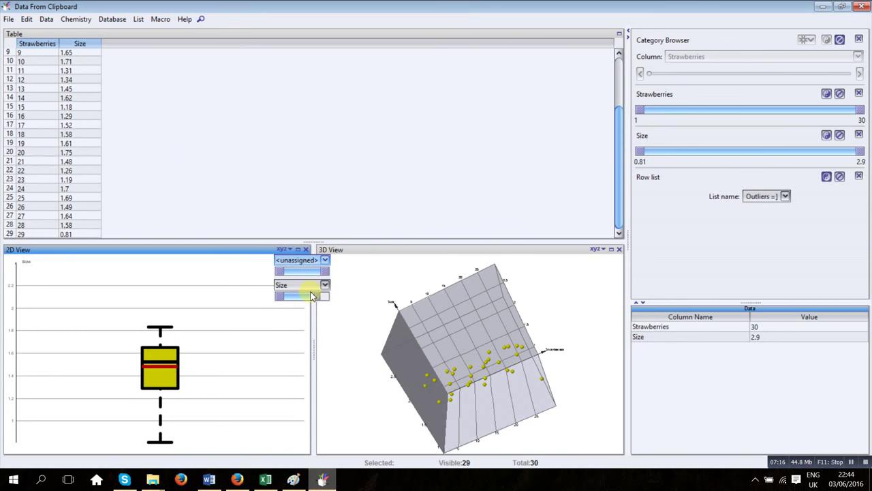
pyautogui.moveTo(316, 298); pyautogui.dragTo(310, 298)
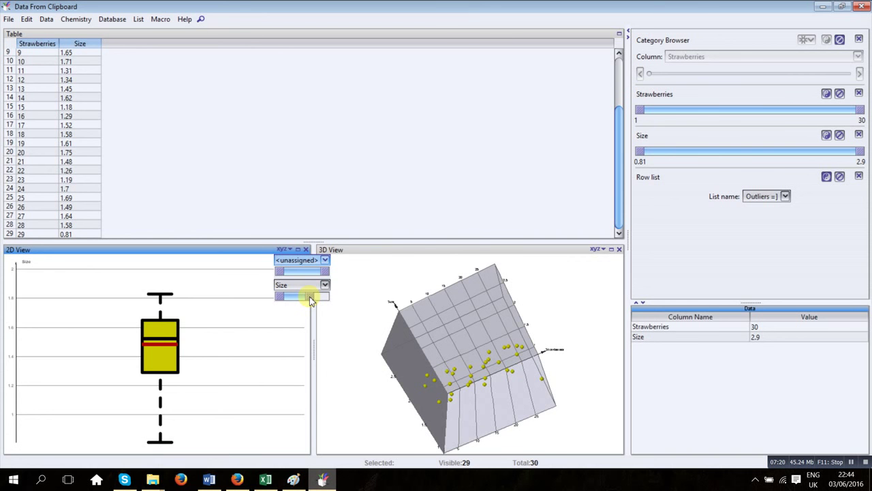
pyautogui.moveTo(310, 301); pyautogui.dragTo(301, 299)
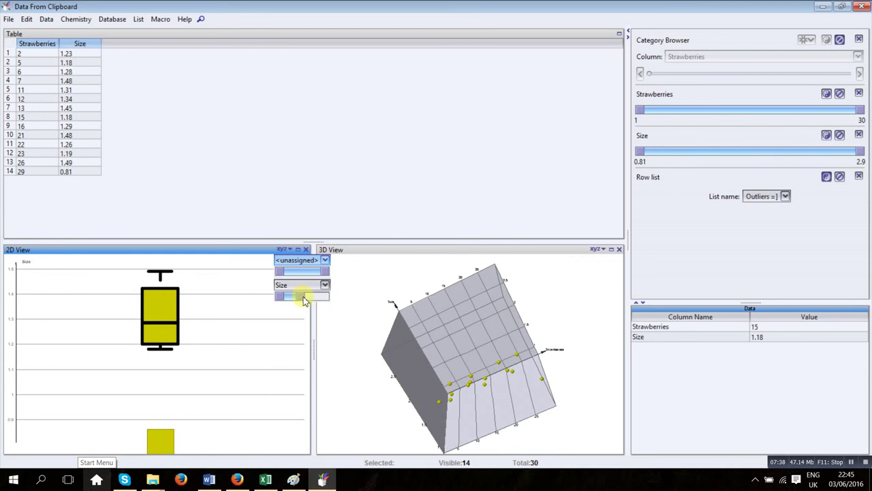
pyautogui.moveTo(304, 300)
pyautogui.mouseDown()
pyautogui.moveTo(321, 303)
pyautogui.moveTo(307, 294)
pyautogui.mouseUp()
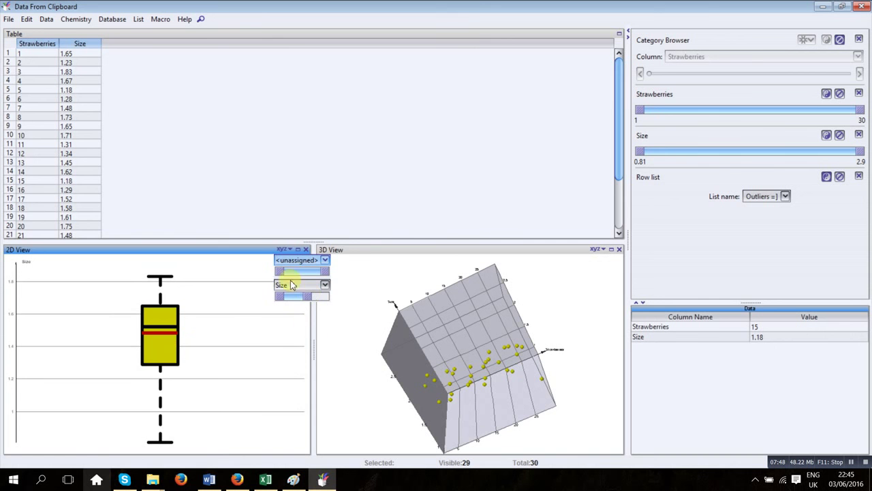
pyautogui.scroll(-3, 158, 164)
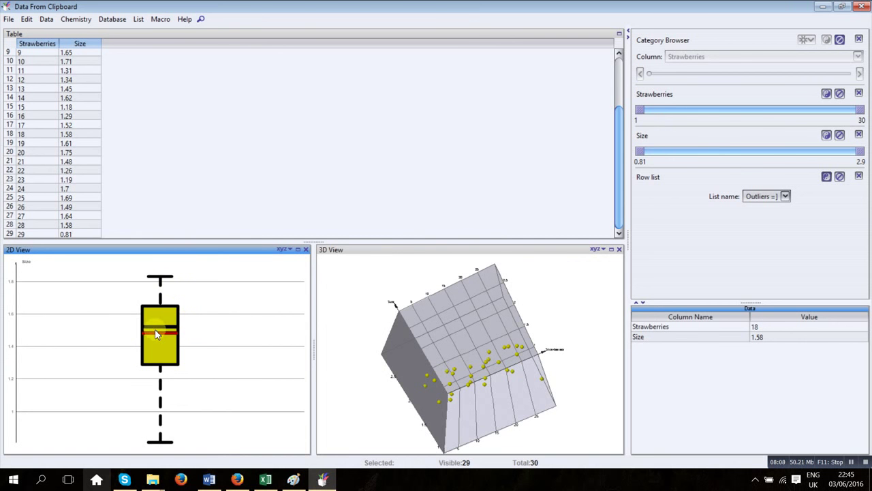
# Turn on the display of mean/median values for the box plot in the statistical view options.
pyautogui.moveTo(153, 336)
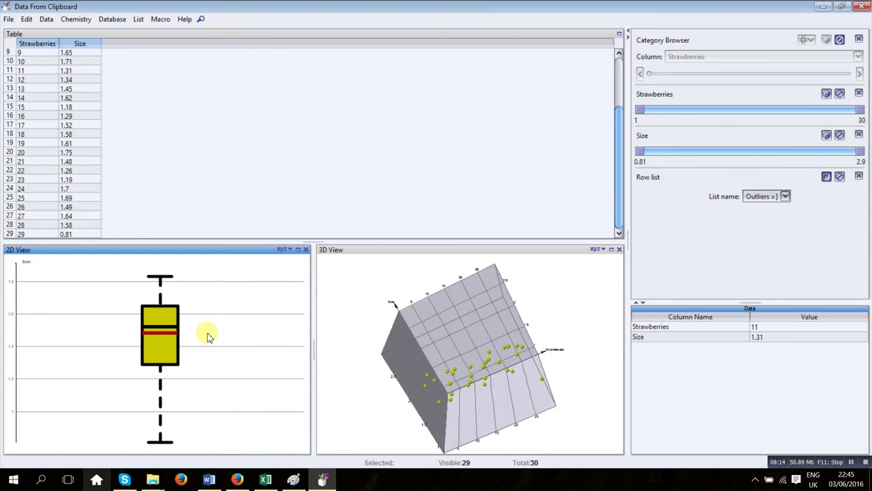
pyautogui.rightClick(217, 311)
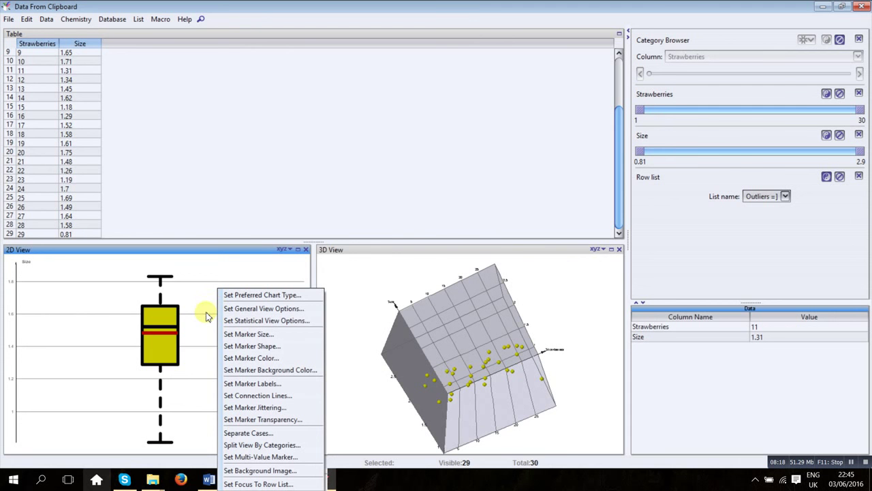
pyautogui.click(242, 322)
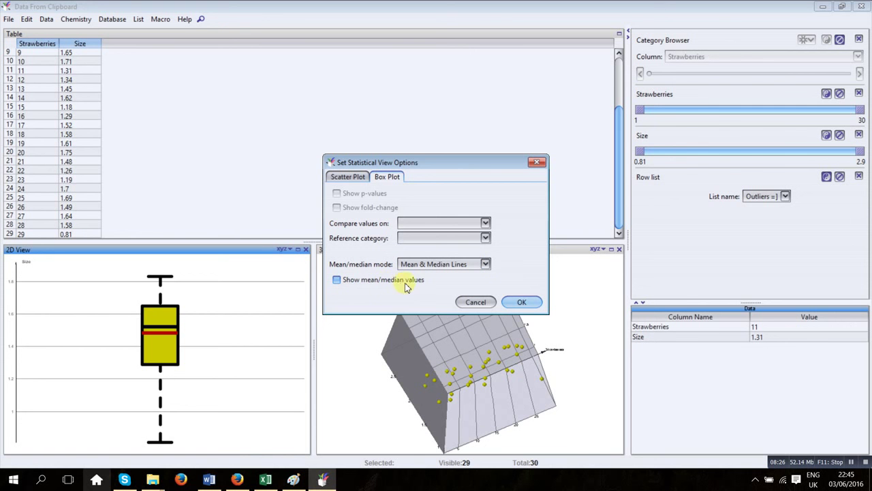
pyautogui.click(337, 280)
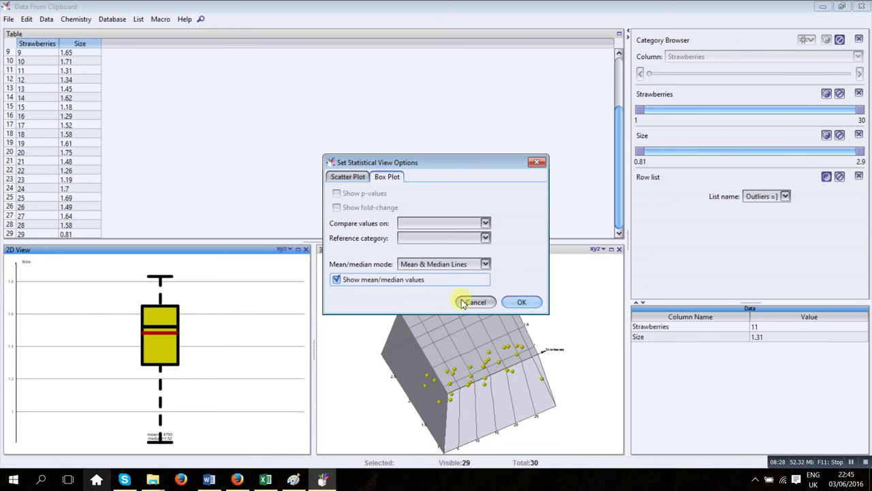
pyautogui.click(524, 303)
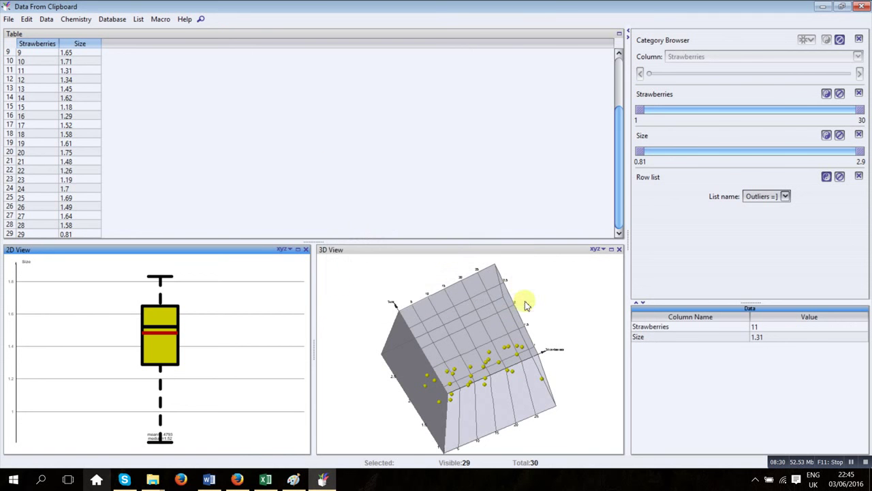
# Maximize the 2D View to inspect the box plot, and switch to the title drawing in Paint.
pyautogui.click(301, 249)
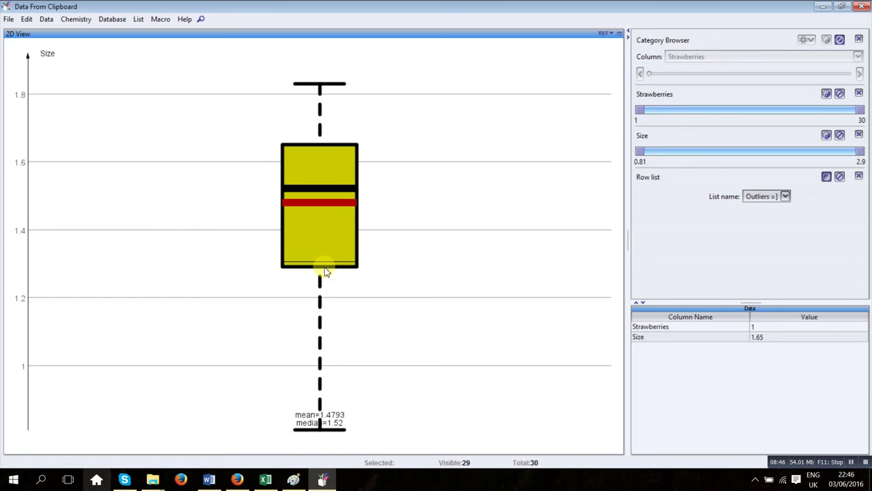
pyautogui.moveTo(317, 149)
pyautogui.click(293, 481)
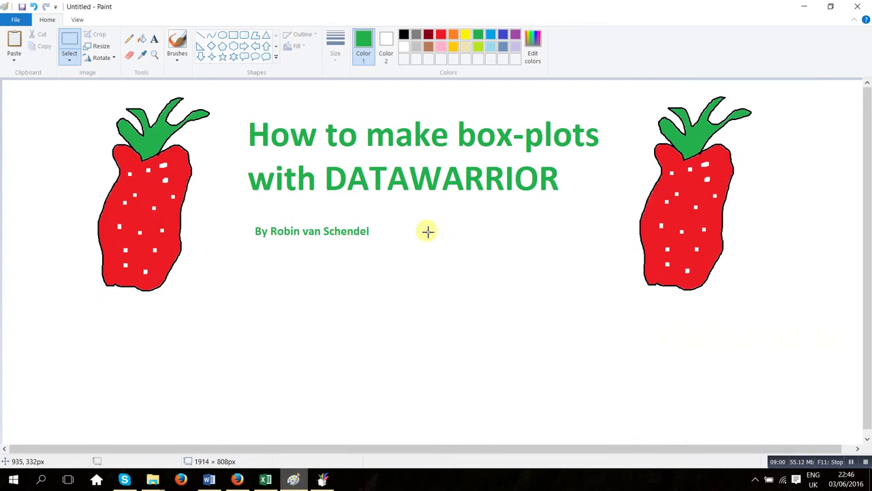